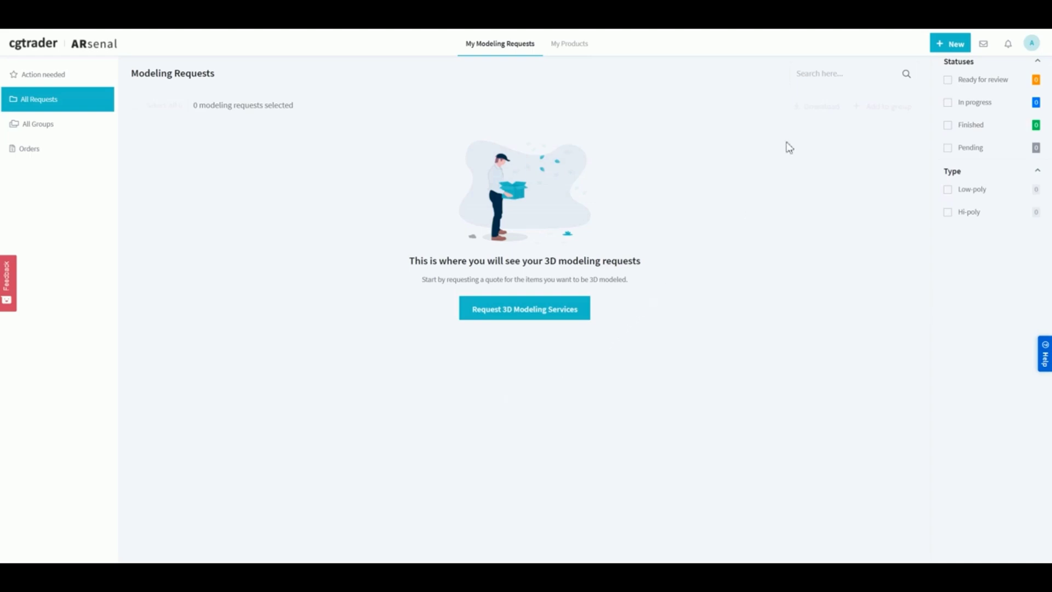
Start a 3D Modeling Request from the New menu and choose One by One entry
click(950, 48)
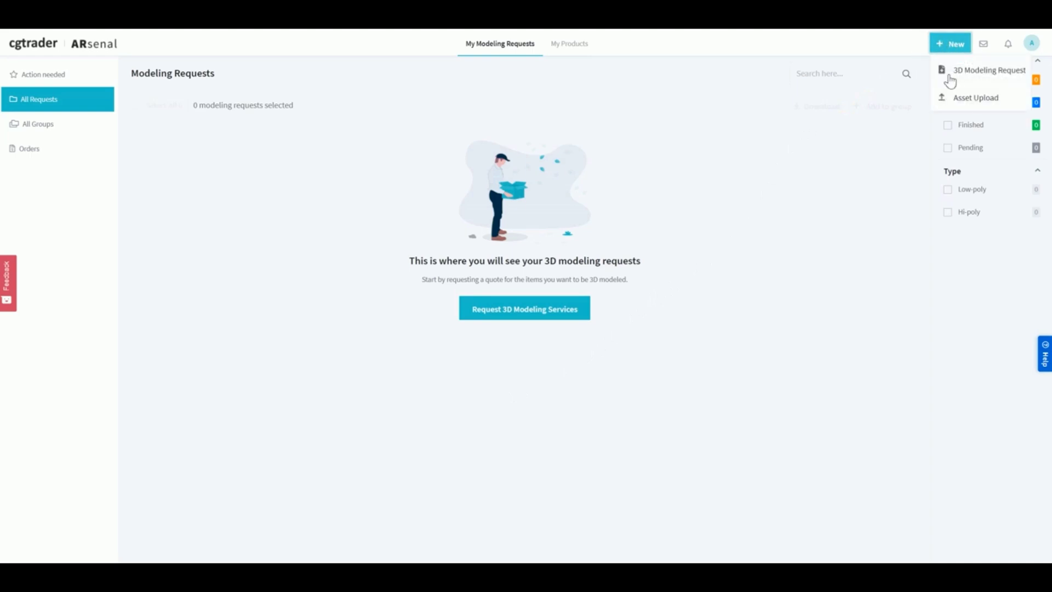
click(957, 77)
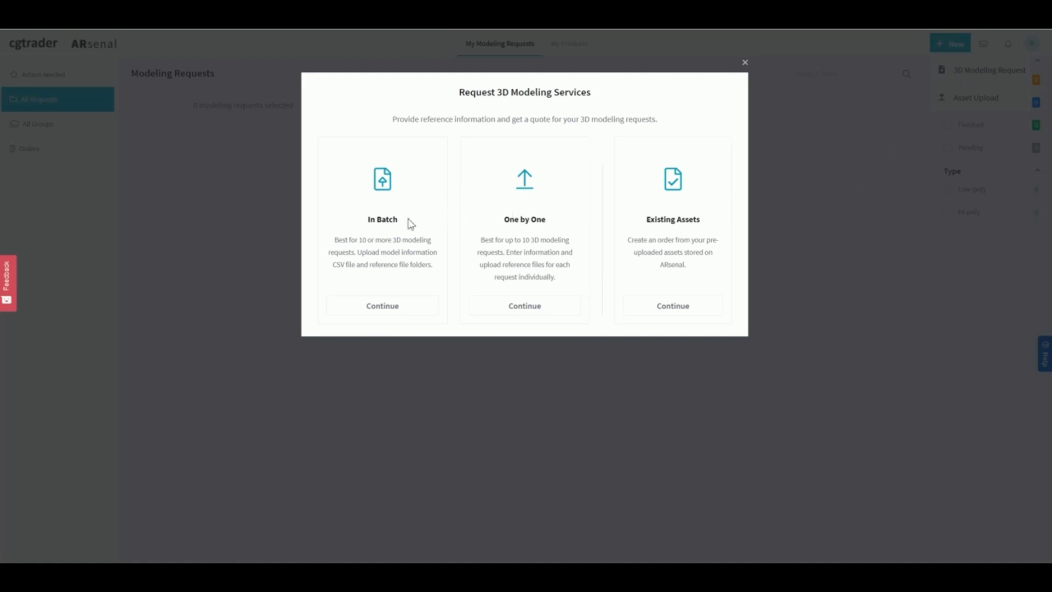
click(383, 249)
click(527, 307)
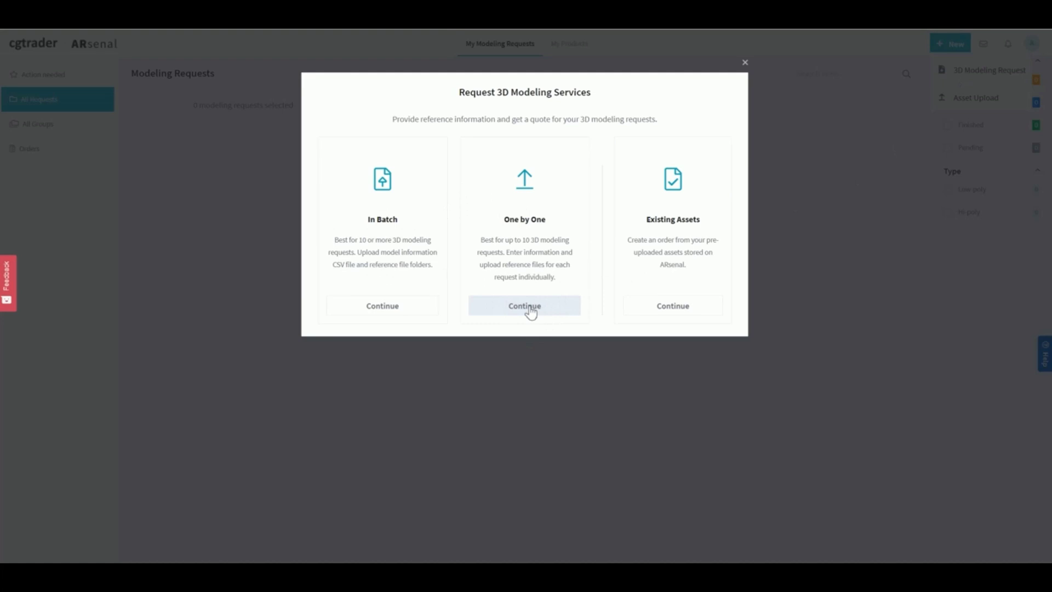
click(529, 310)
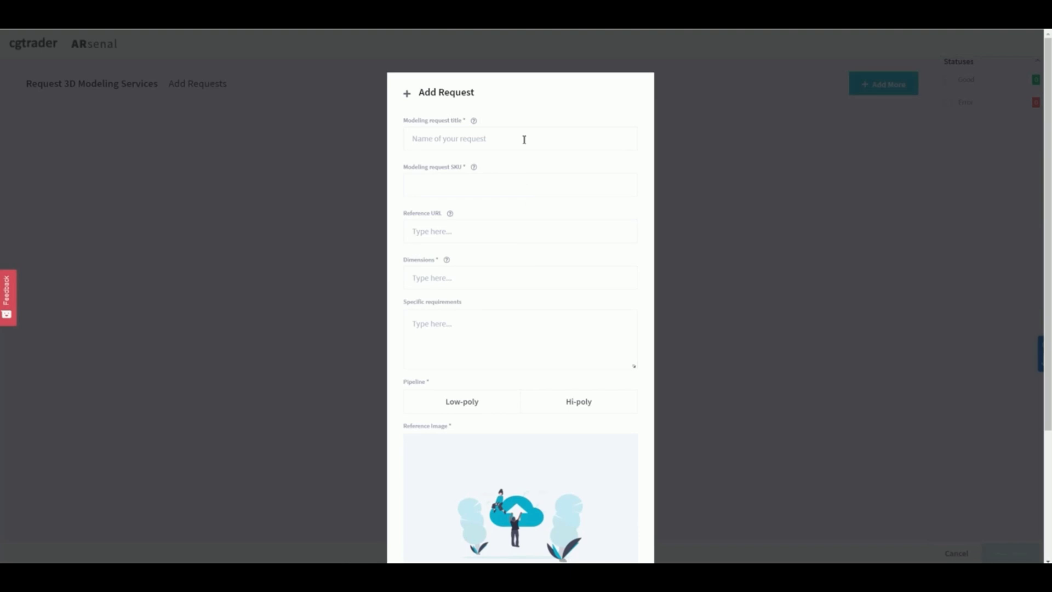
Enter the title 'Brown Sofa' and SKU BRS001
click(525, 140)
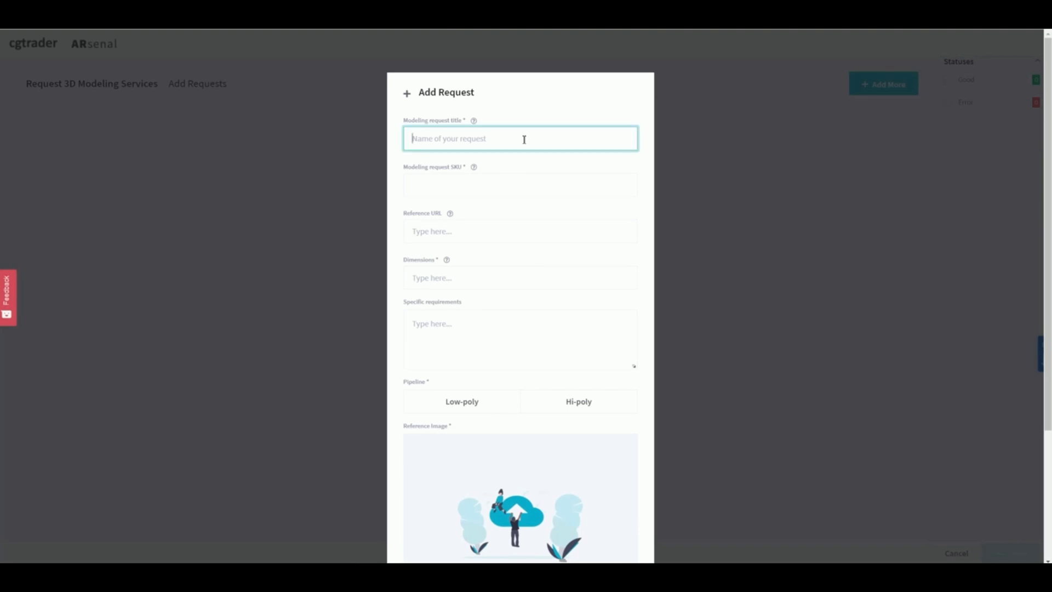
text(Brown Sofa)
click(527, 191)
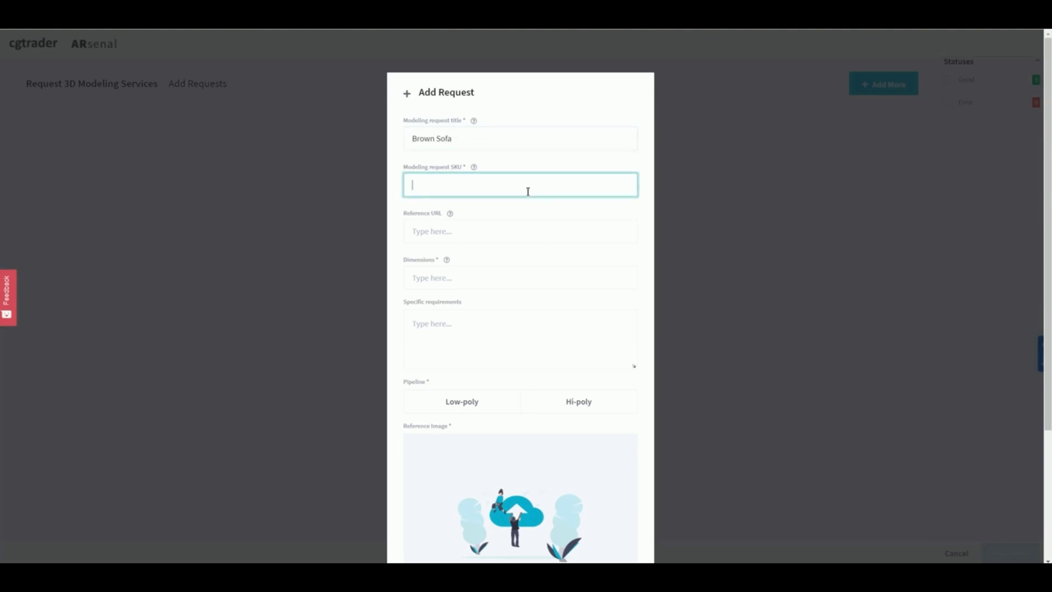
text(BRS001)
click(523, 231)
text(w)
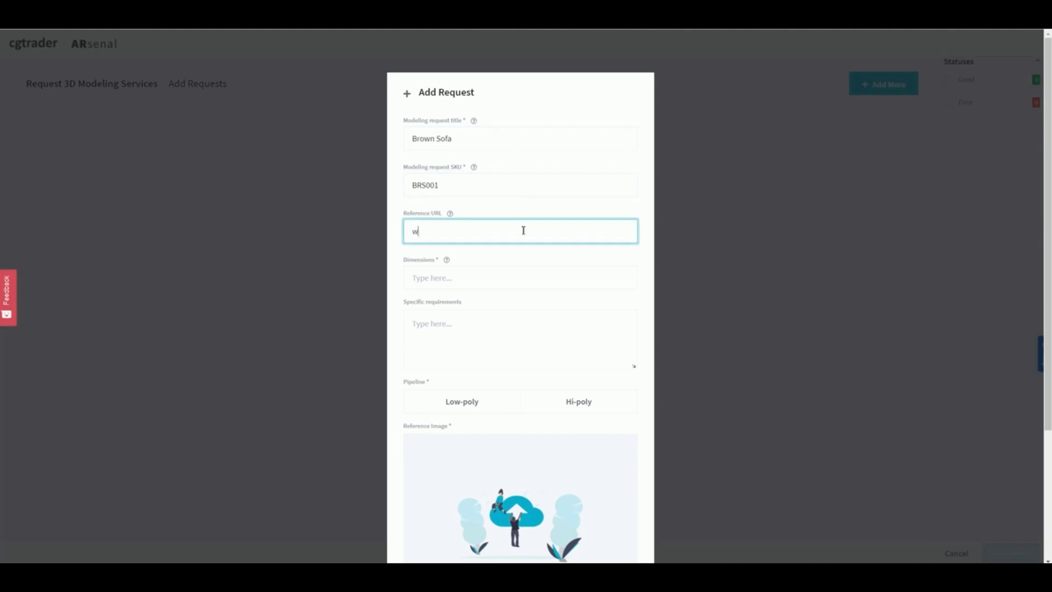
text(ww.com)
click(510, 277)
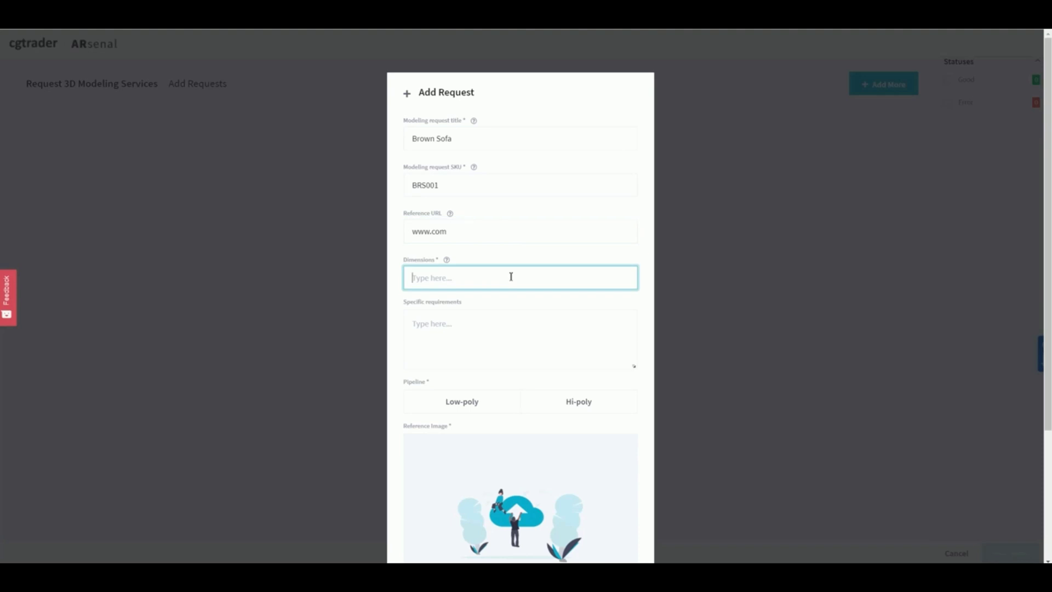
text(30 x 60 x 70 (cm))
click(477, 333)
scroll(478, 335, down, 3)
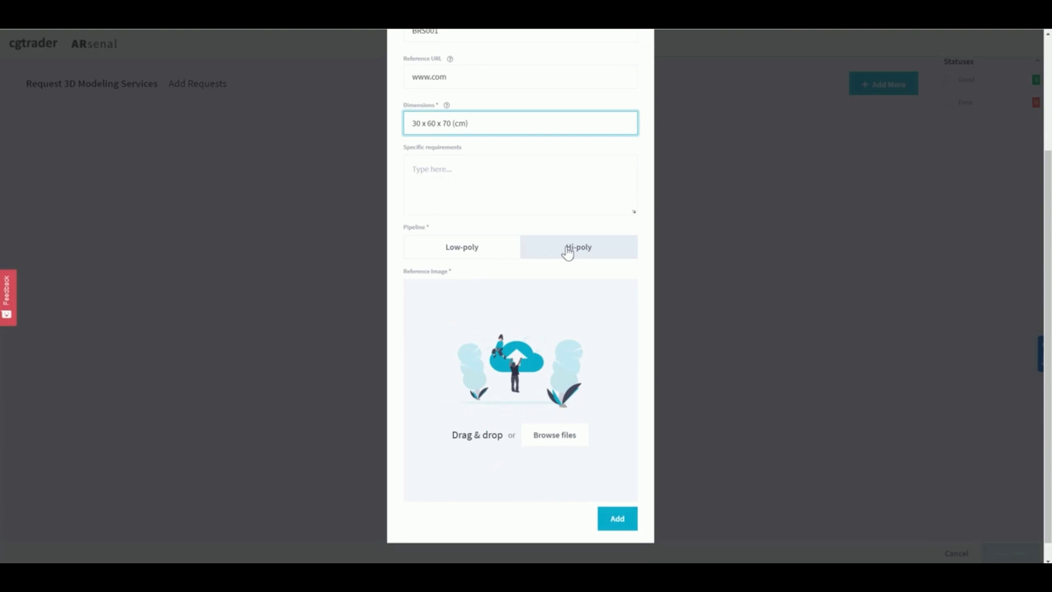
Switch the Brown Sofa pipeline to Low-poly
click(466, 254)
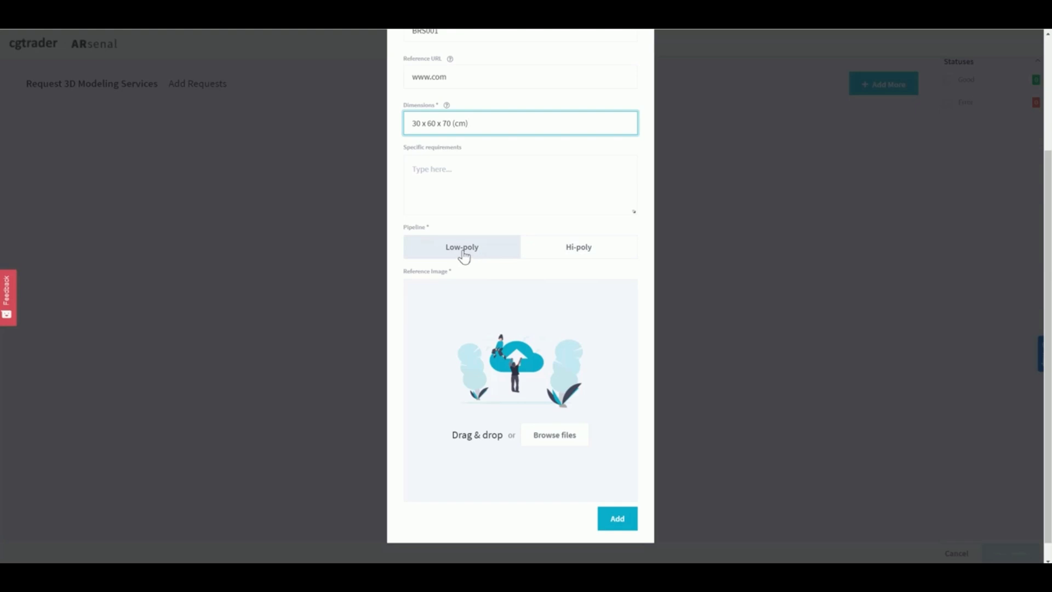
click(464, 255)
scroll(463, 254, down, 1)
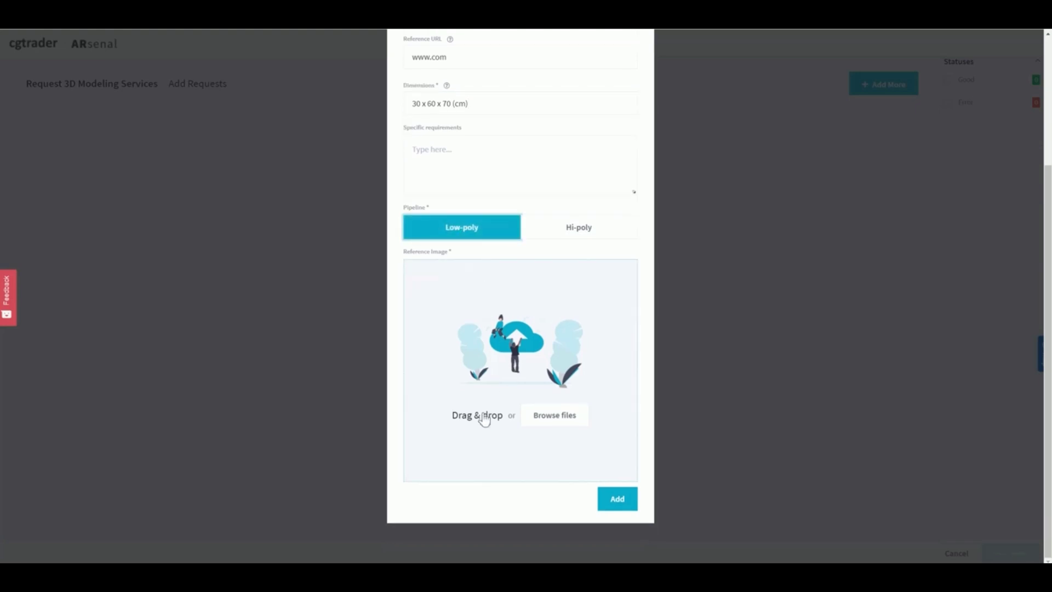
Attach photos Chesterfield 1–5 and add Brown Sofa to the request list
click(550, 422)
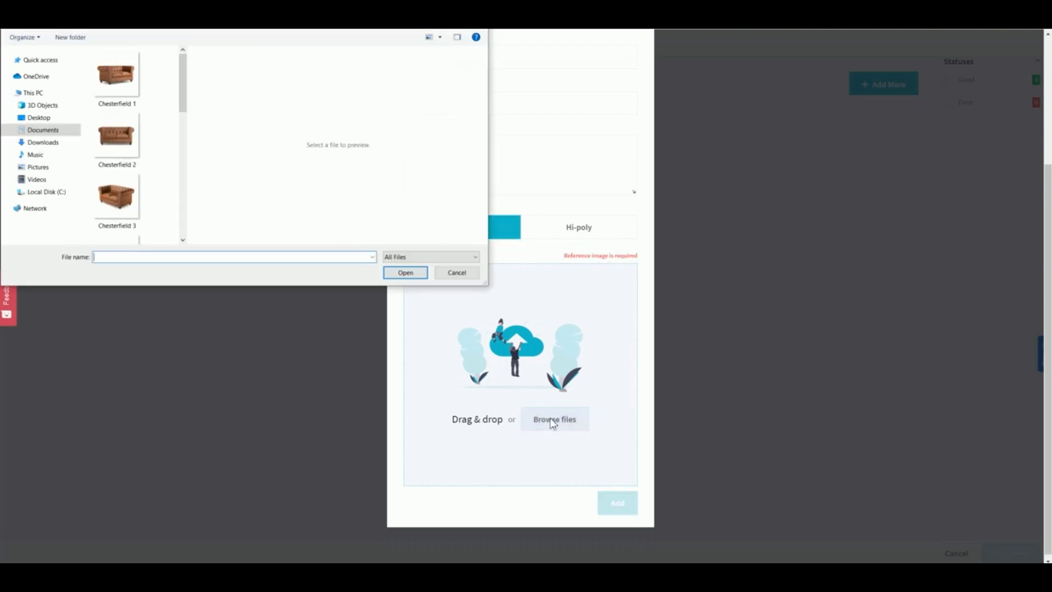
click(137, 83)
scroll(139, 210, down, 2)
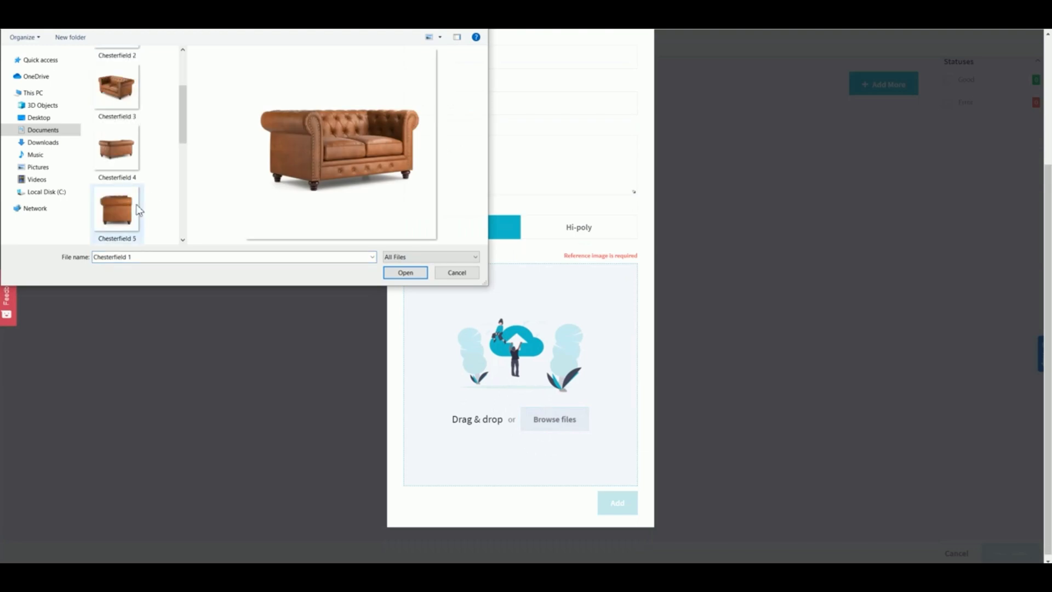
shift+click(139, 209)
click(410, 277)
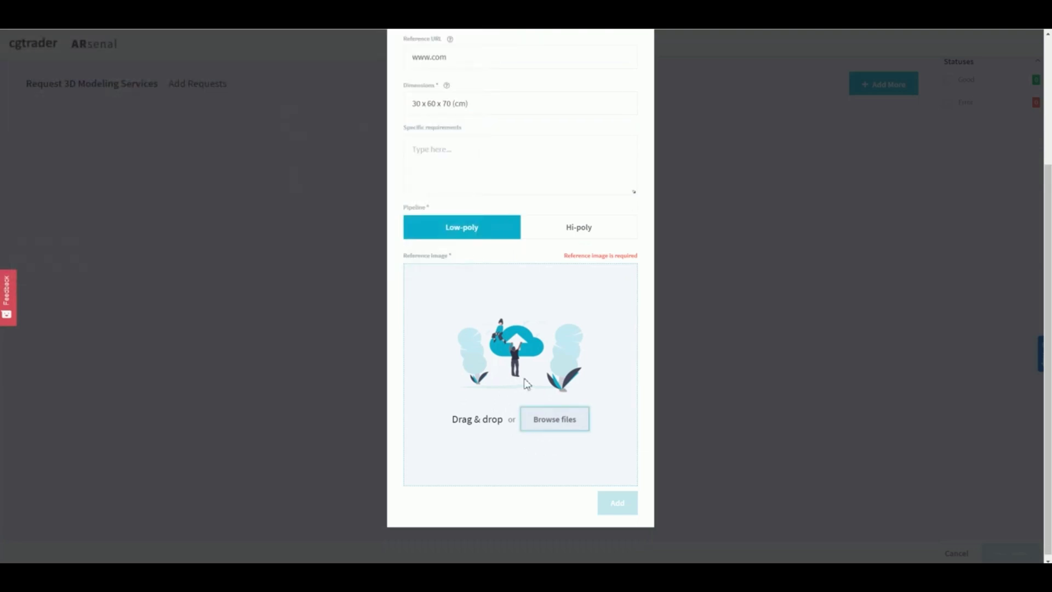
click(618, 508)
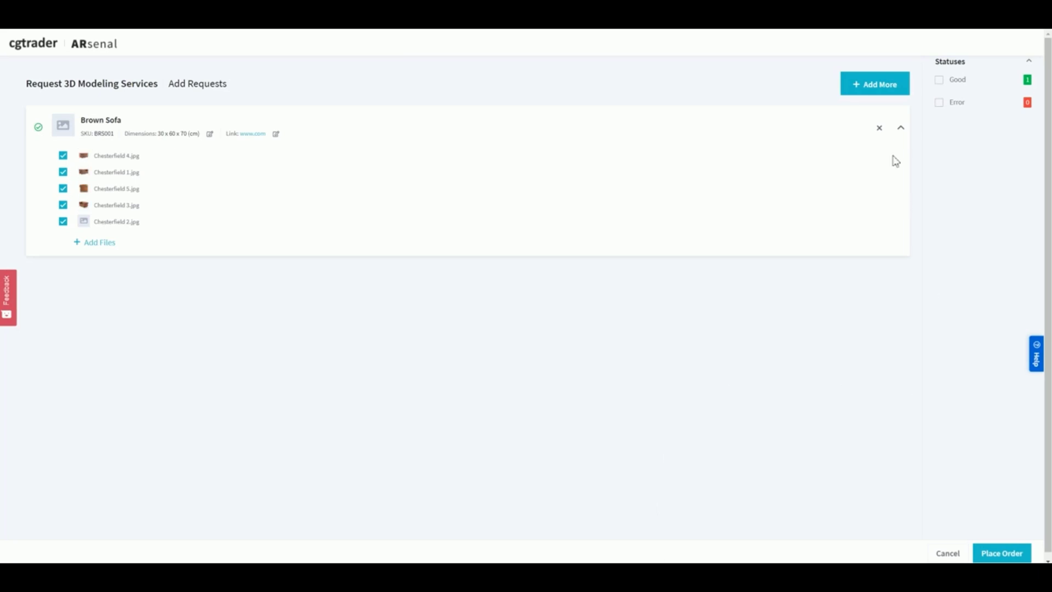
Add the White pouf request and place the order for both items
click(878, 87)
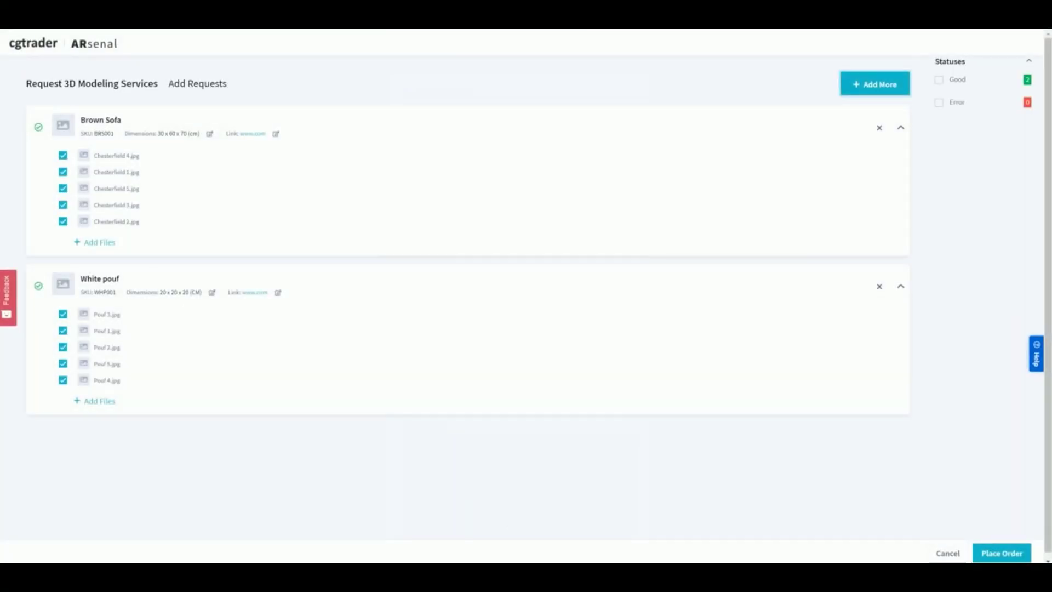
click(1001, 553)
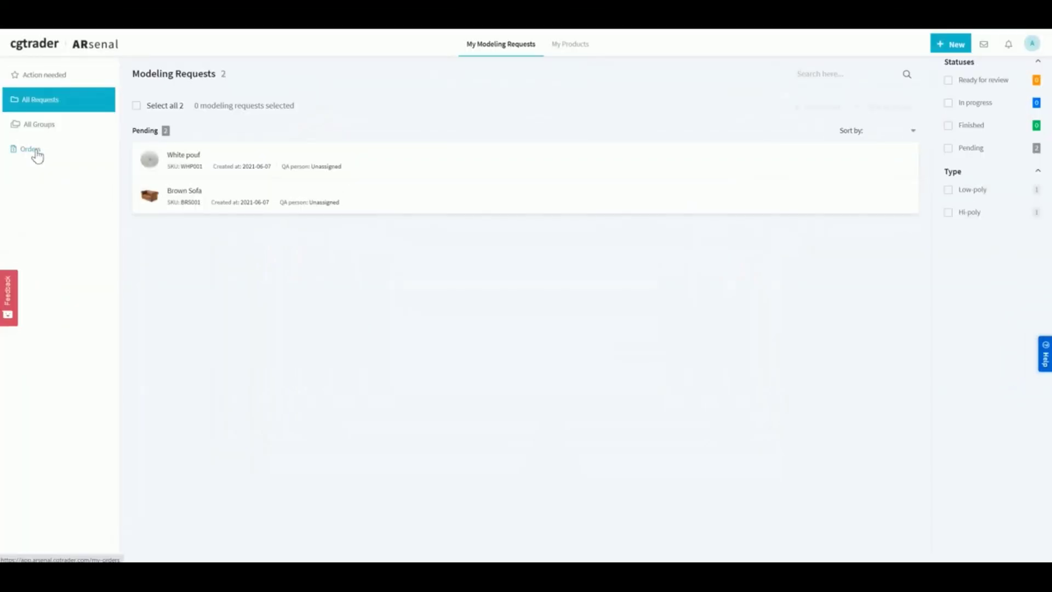
Add a reference file to the flagged items in order 374
click(36, 151)
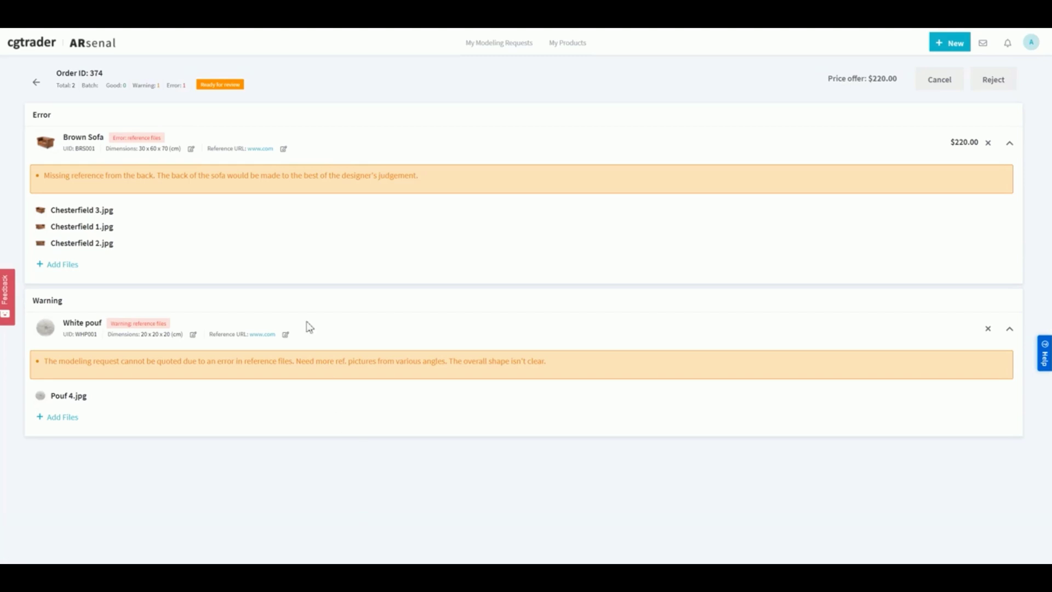
click(221, 180)
click(209, 368)
click(131, 319)
click(130, 319)
click(125, 140)
click(122, 139)
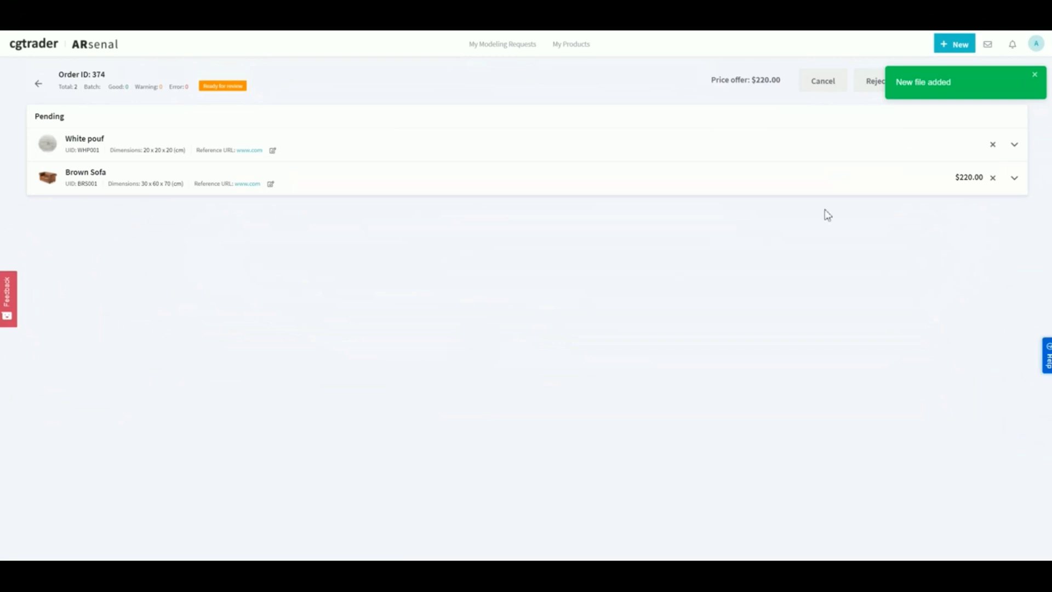
Send order 374 back for CGTrader review and confirm
click(1034, 76)
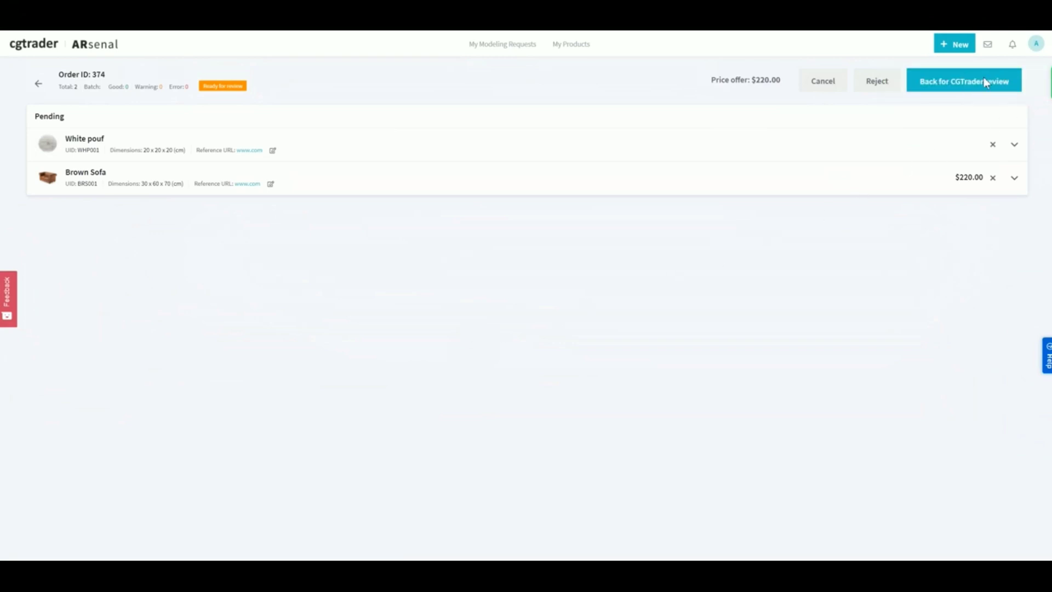
click(971, 81)
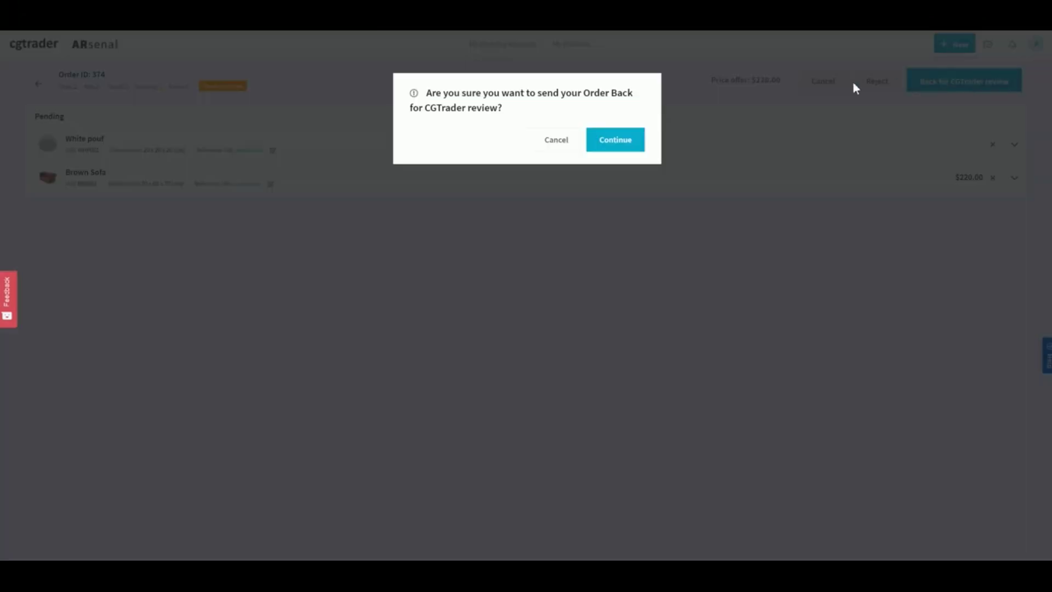
click(615, 142)
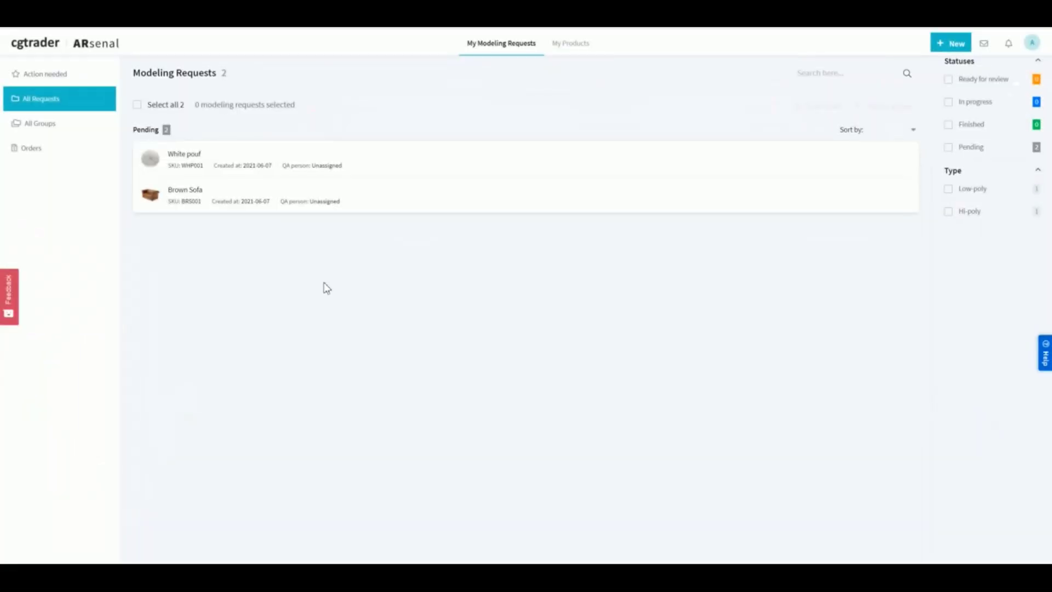
Approve order 374 at its $560.00 price offer and confirm
click(63, 149)
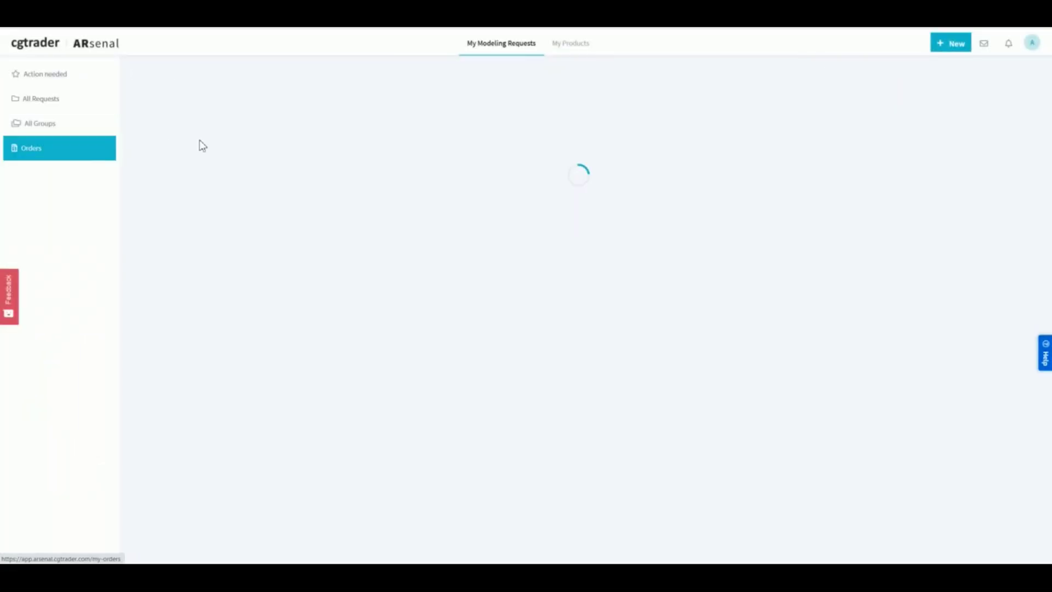
click(519, 127)
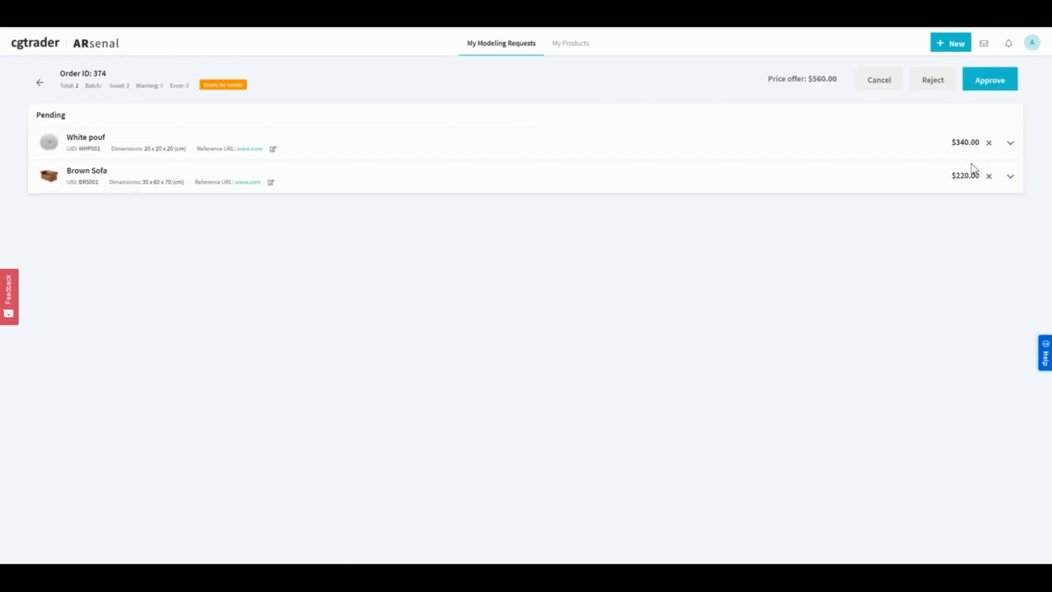
click(996, 81)
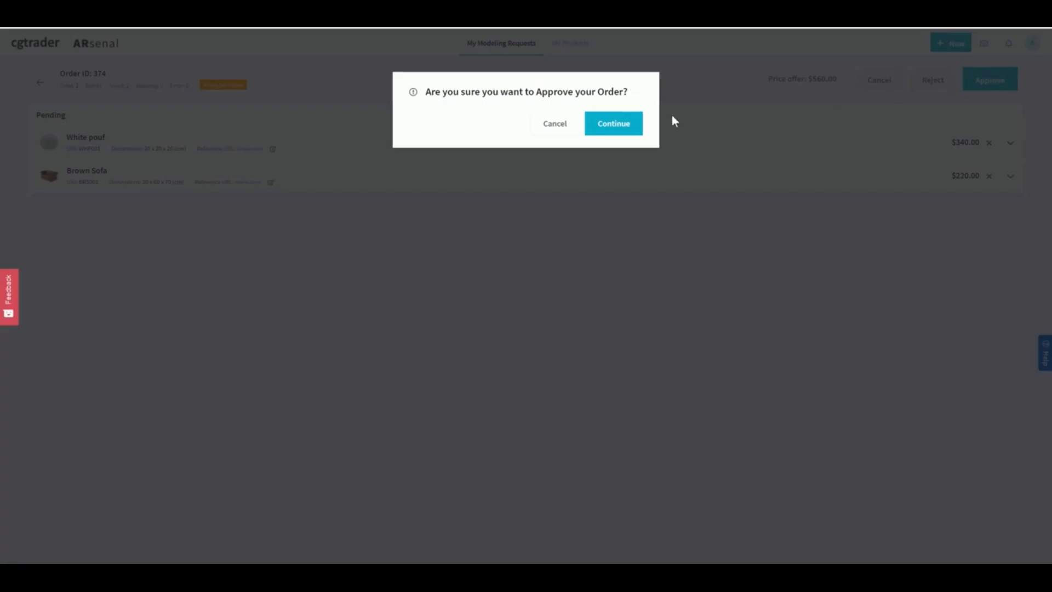
click(618, 127)
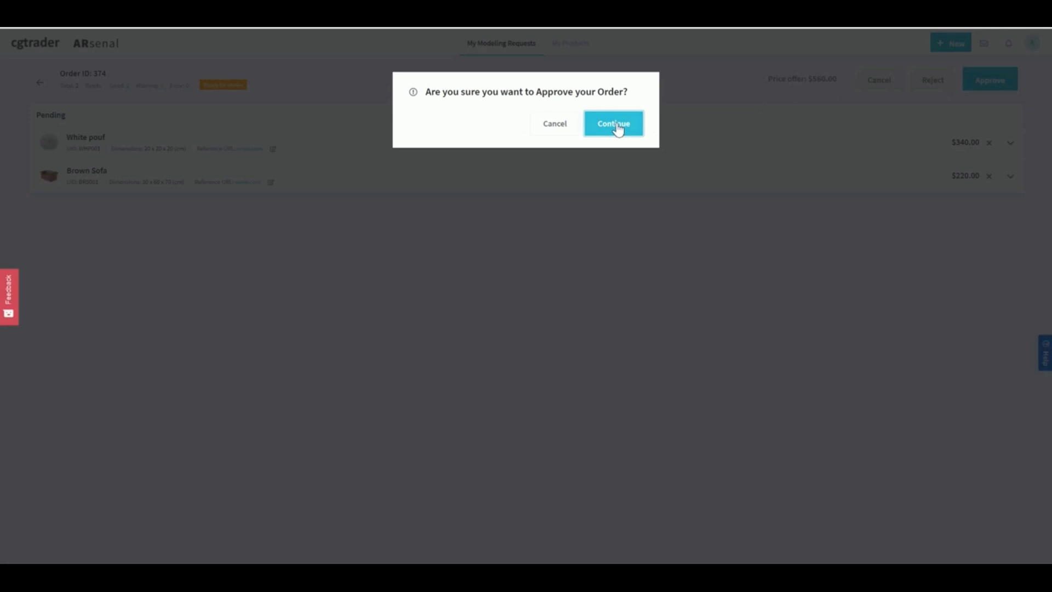